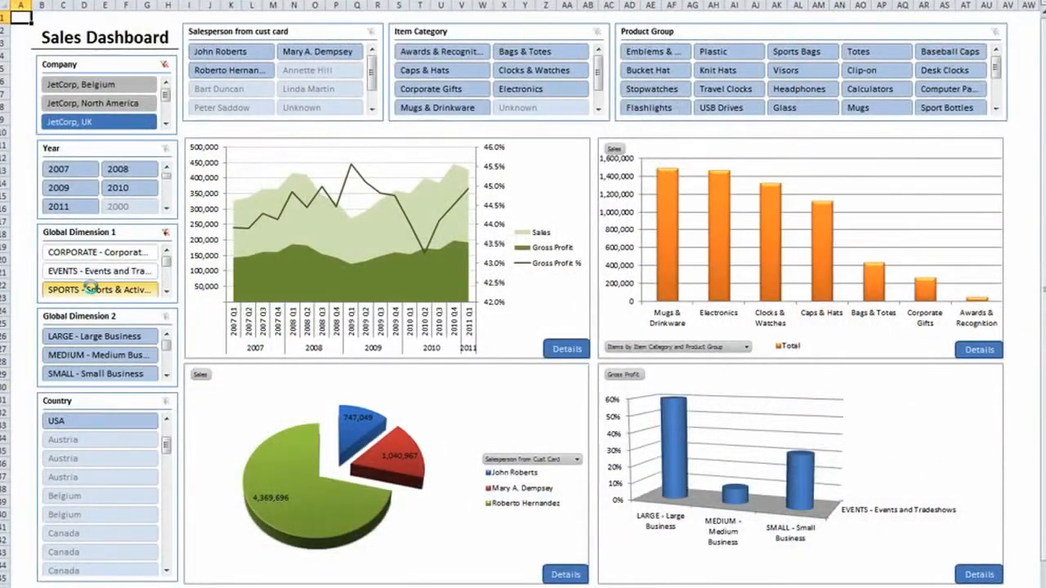
# Step: Filter the dashboard to Sports & Activities and reveal the details behind the category sales chart
pyautogui.click(91, 290)
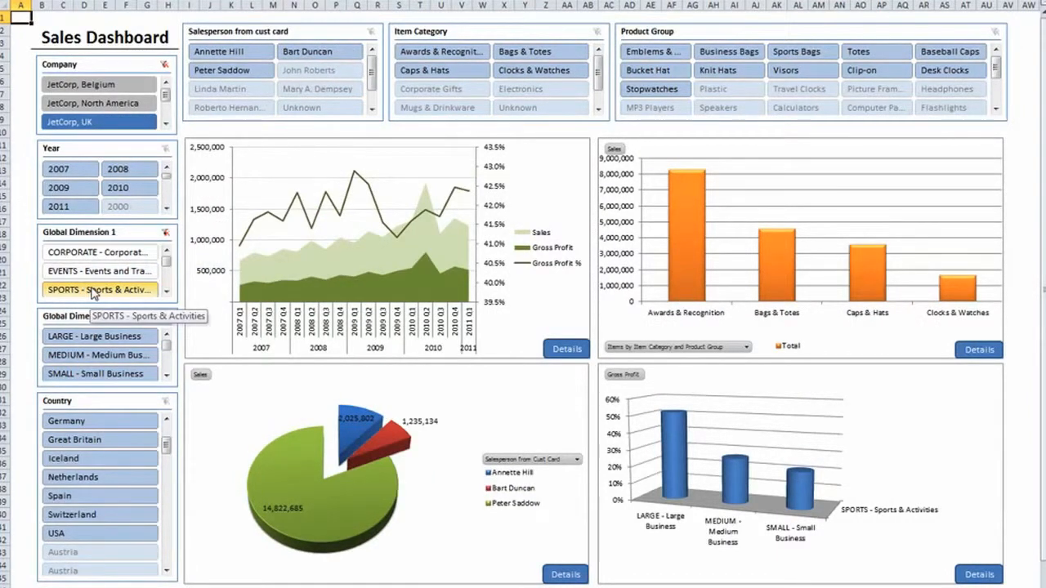
pyautogui.click(980, 350)
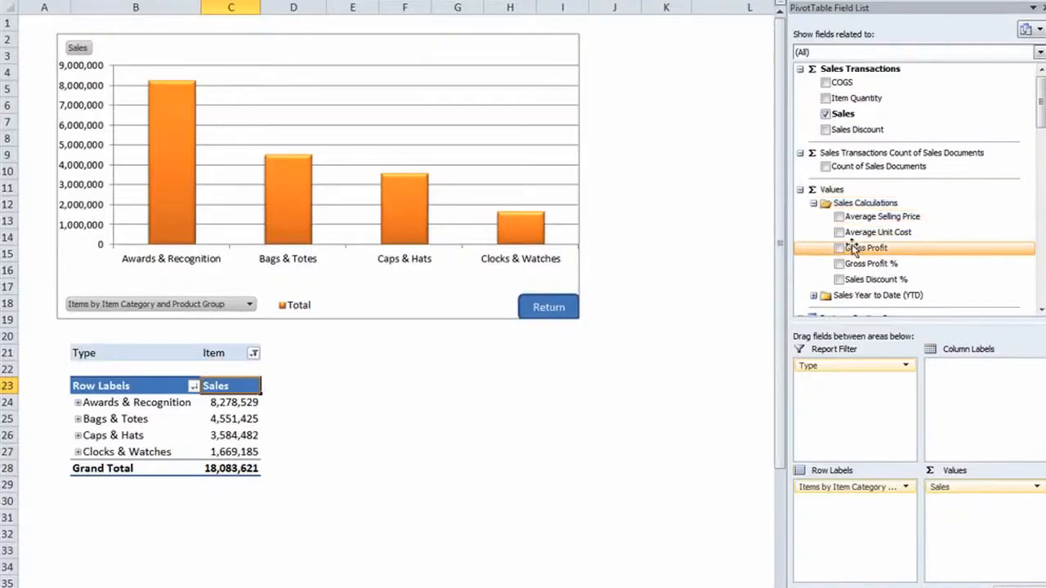
# Step: Add Gross Profit beside Sales, regroup the pivot by customer country, and return to the dashboard
pyautogui.moveTo(862, 252); pyautogui.dragTo(951, 490)
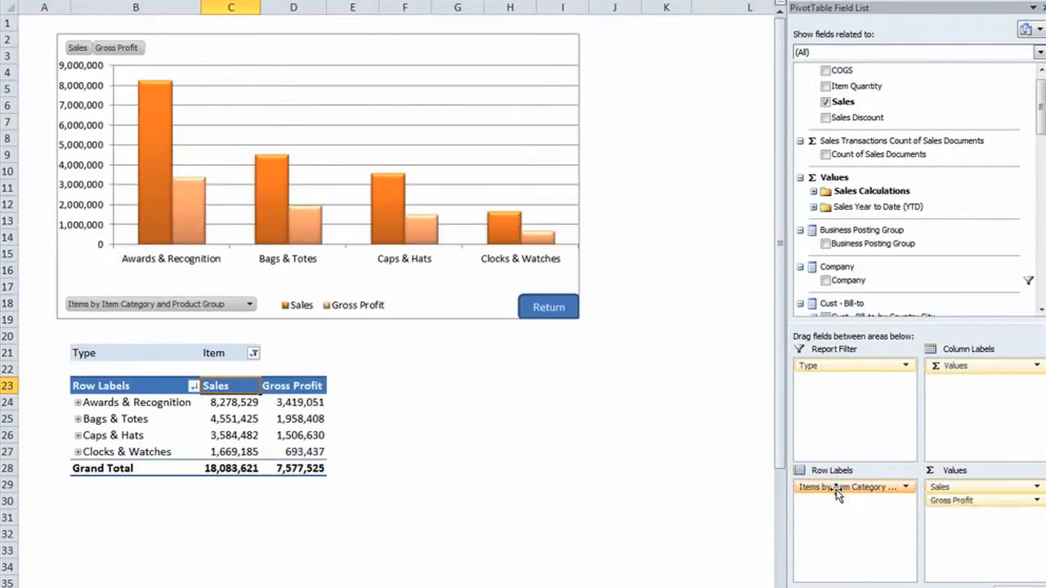
pyautogui.click(1042, 312)
pyautogui.click(1042, 312)
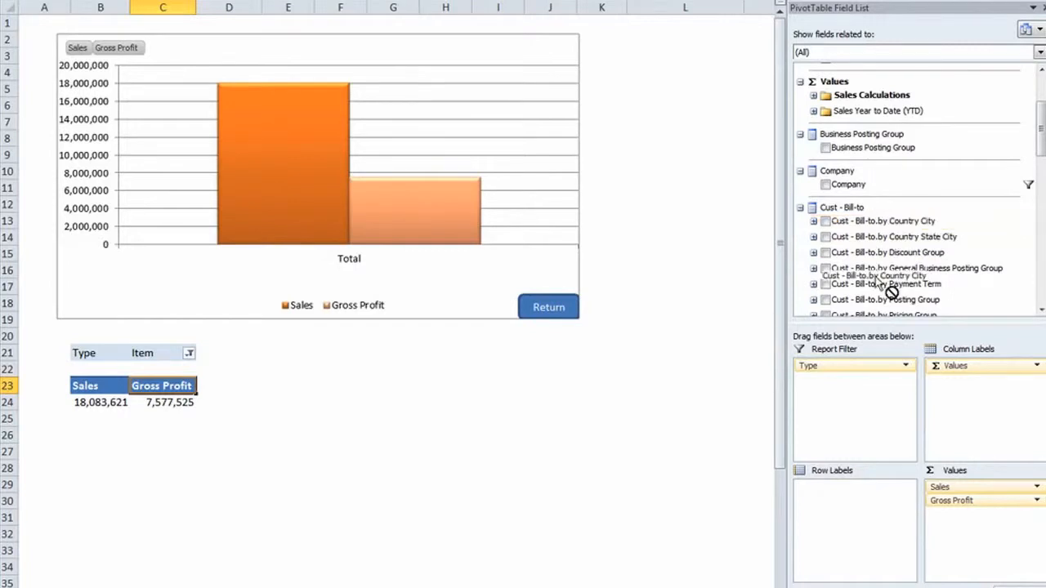
pyautogui.moveTo(853, 528); pyautogui.dragTo(852, 529)
pyautogui.click(546, 420)
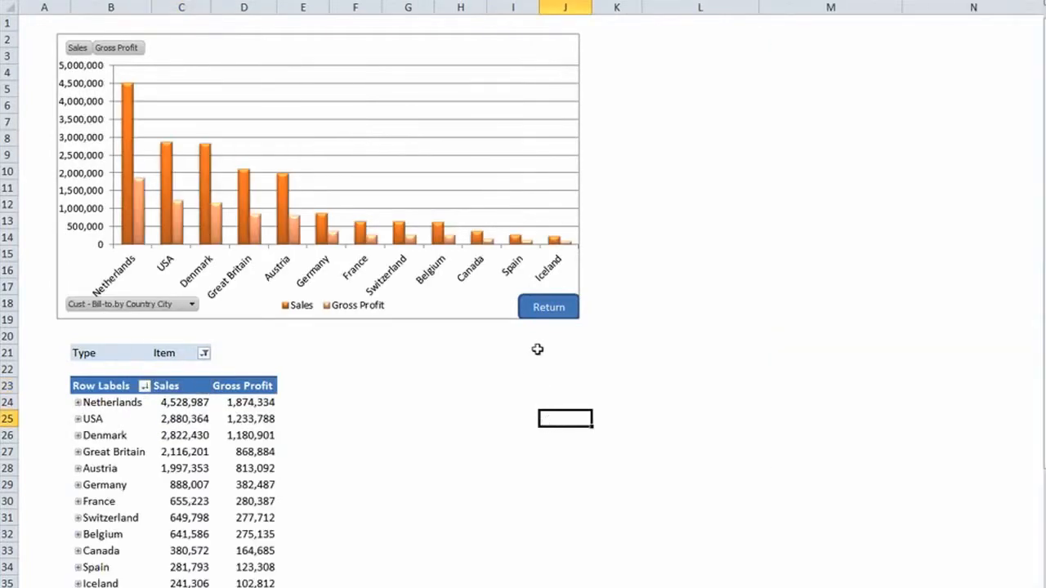
pyautogui.click(551, 308)
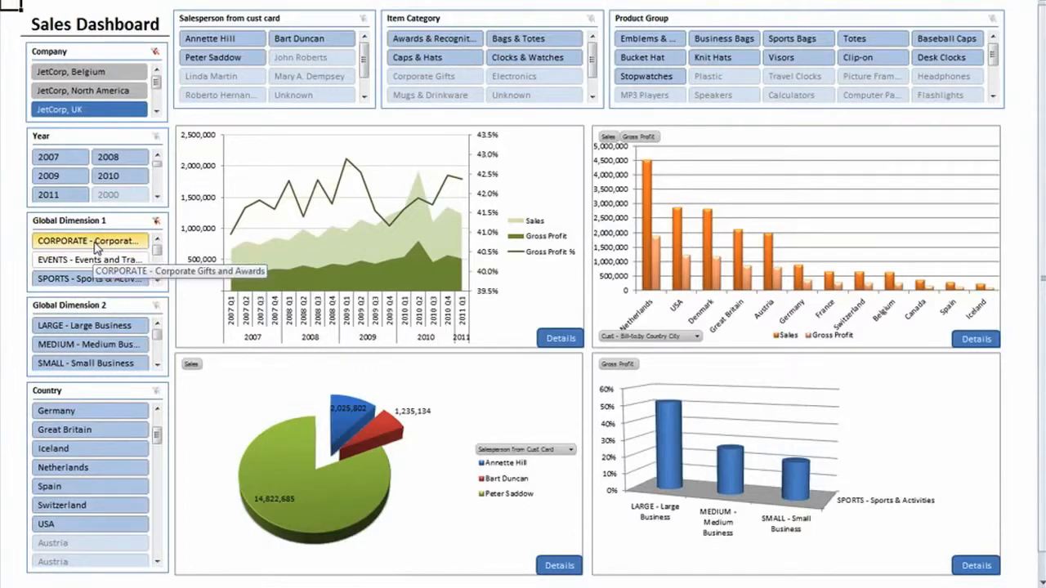
# Step: Filter to Corporate Gifts and Awards, then clear the Global Dimension 1 slicer entirely
pyautogui.click(147, 238)
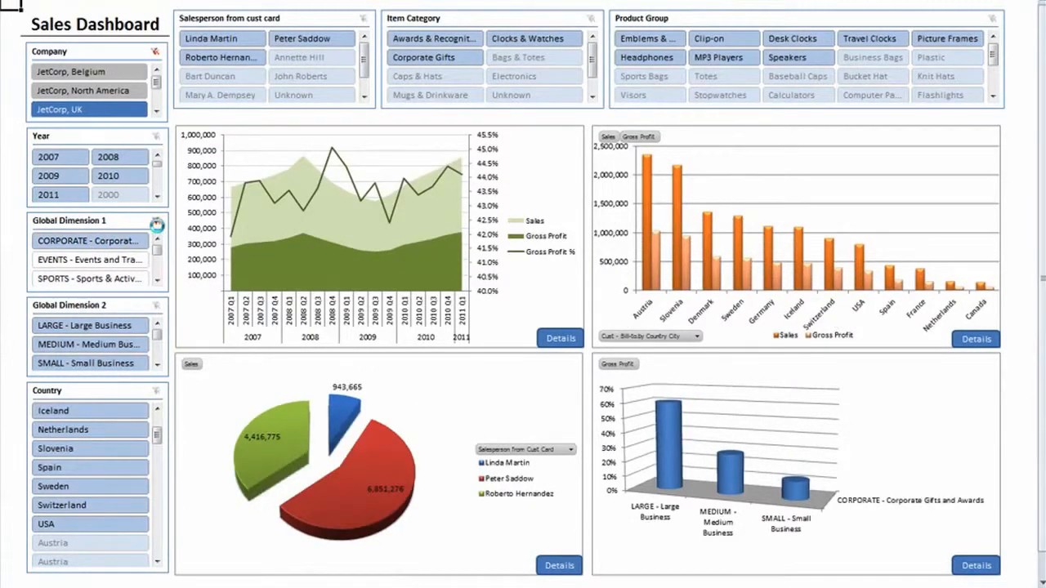
pyautogui.click(156, 223)
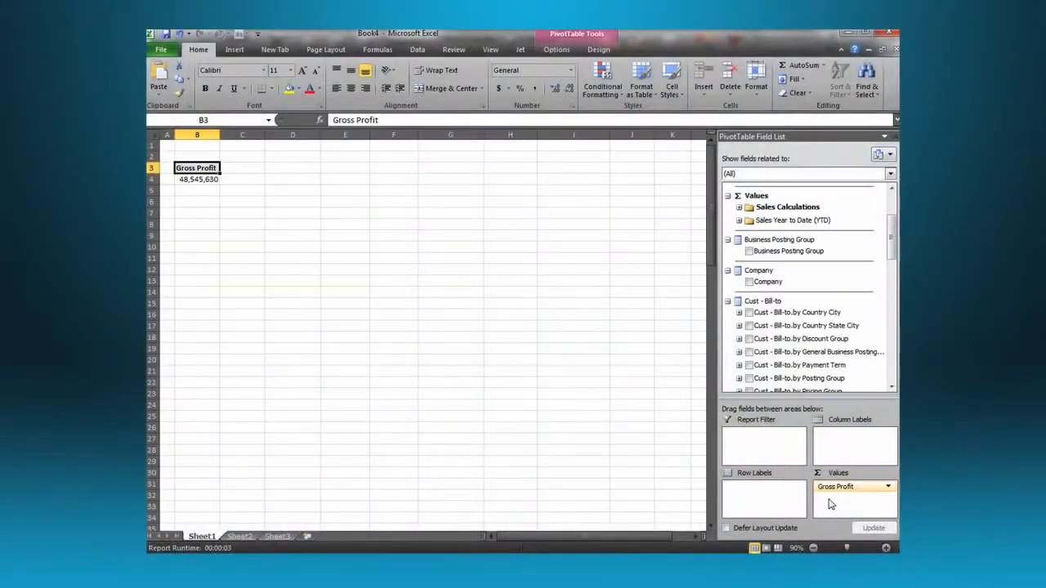
# Step: Lay out Gross Profit by customer country and item category in rows, with salespersons as columns
pyautogui.moveTo(810, 331); pyautogui.dragTo(760, 502)
pyautogui.scroll(-10, 820, 350)
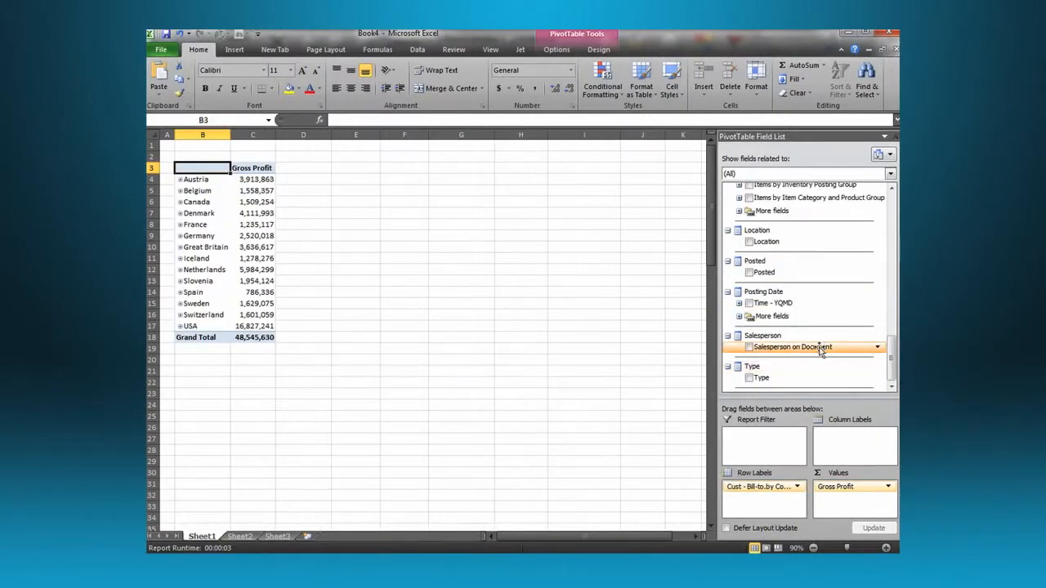
pyautogui.moveTo(852, 453); pyautogui.dragTo(852, 452)
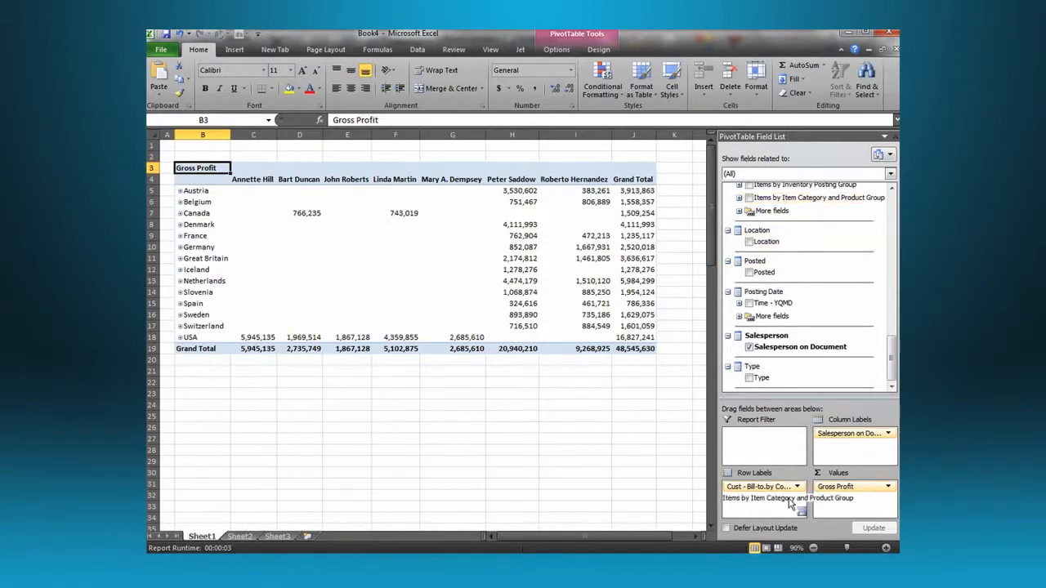
pyautogui.moveTo(783, 506); pyautogui.dragTo(783, 505)
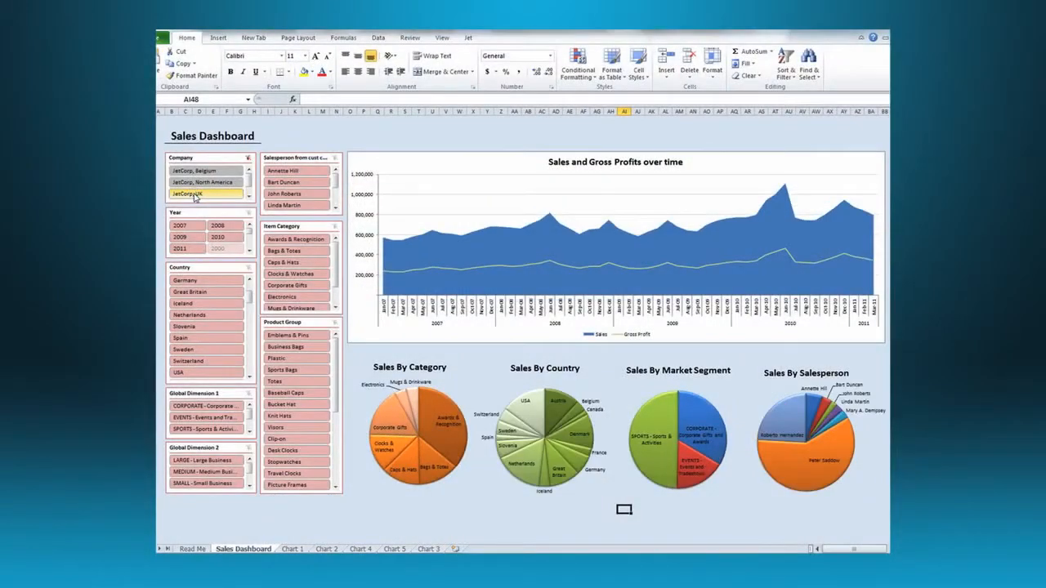
# Step: Filter the dashboard to medium-sized businesses via the Global Dimension 2 slicer
pyautogui.click(197, 463)
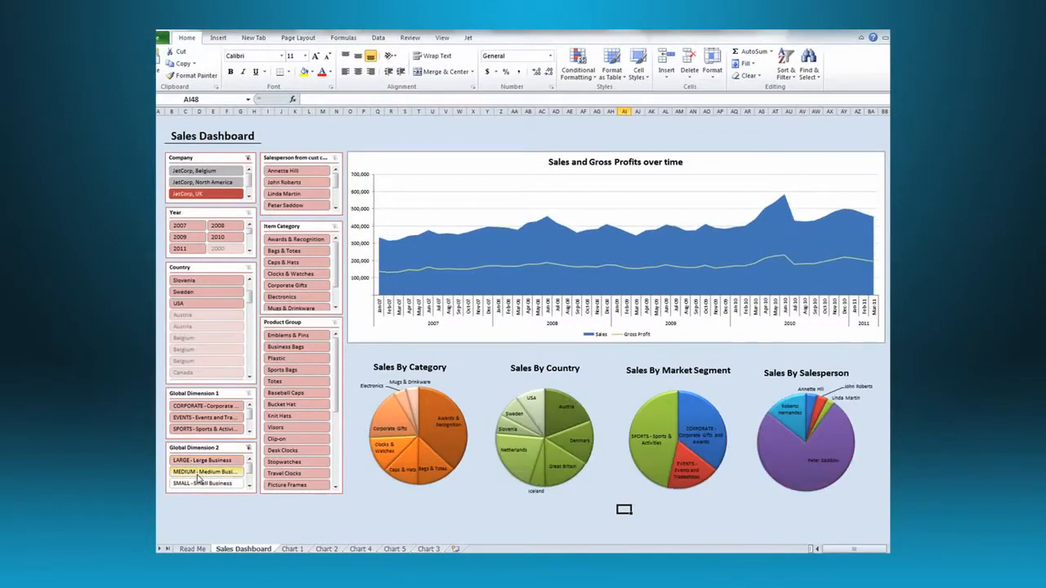
pyautogui.click(200, 472)
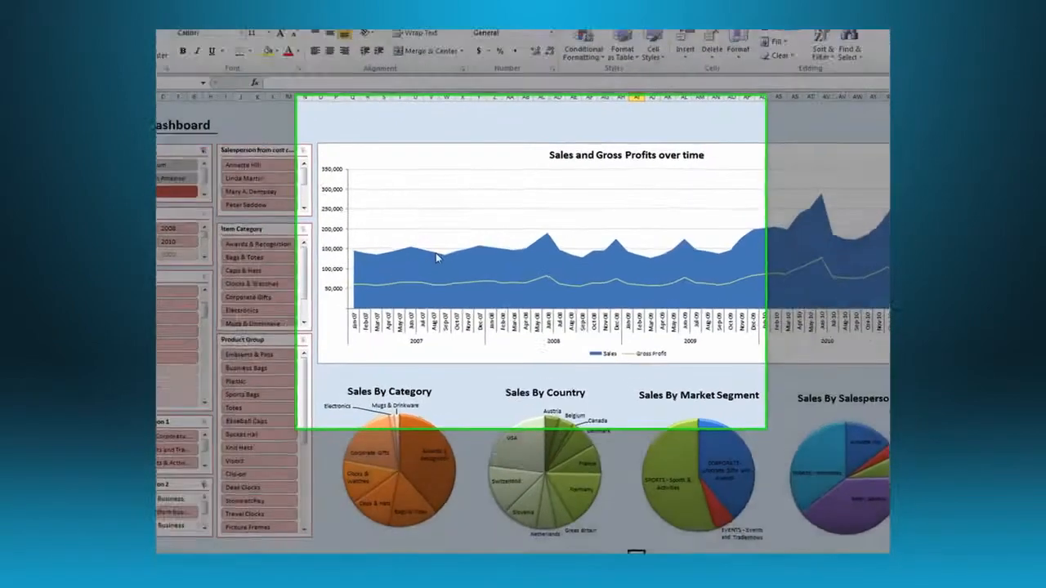